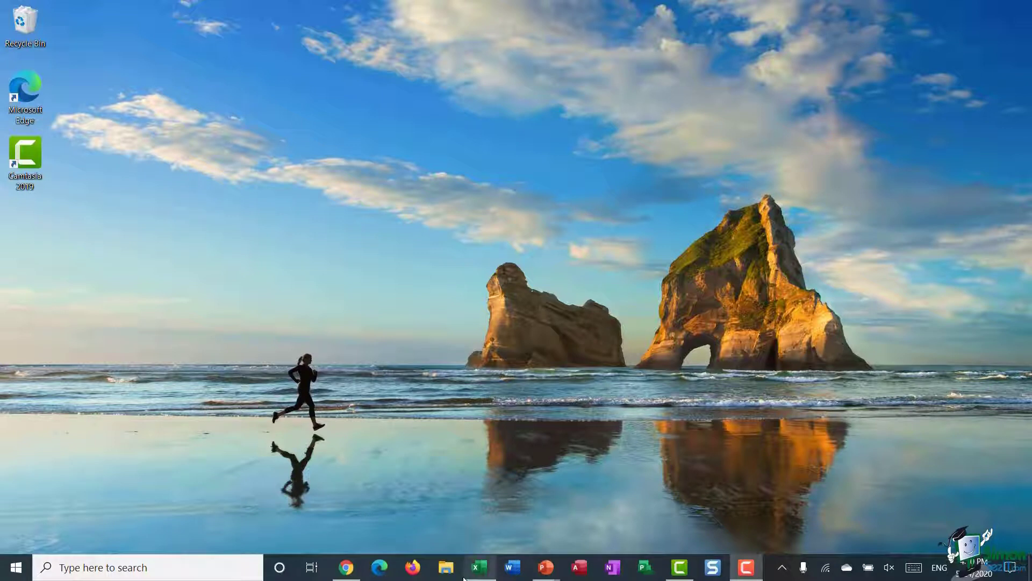
# Step: Search for 'power' and open Power & sleep settings in a maximised Settings window
pyautogui.click(69, 567)
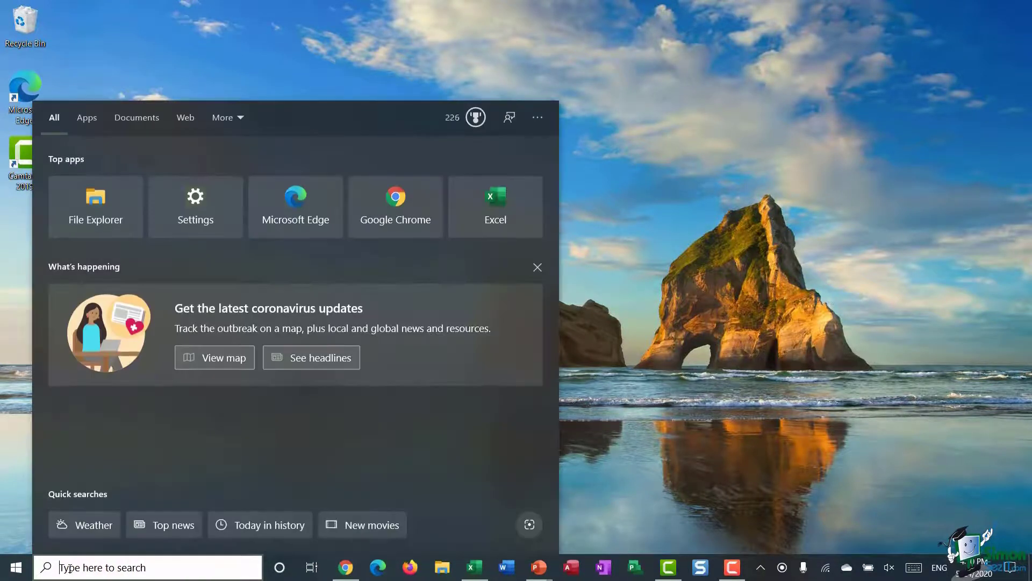
pyautogui.write('power')
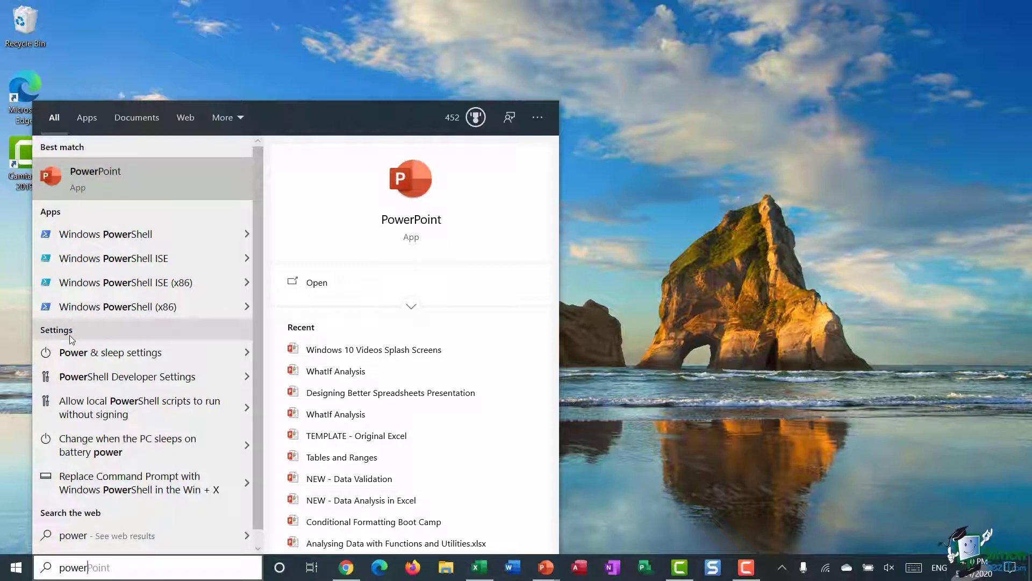
pyautogui.click(113, 354)
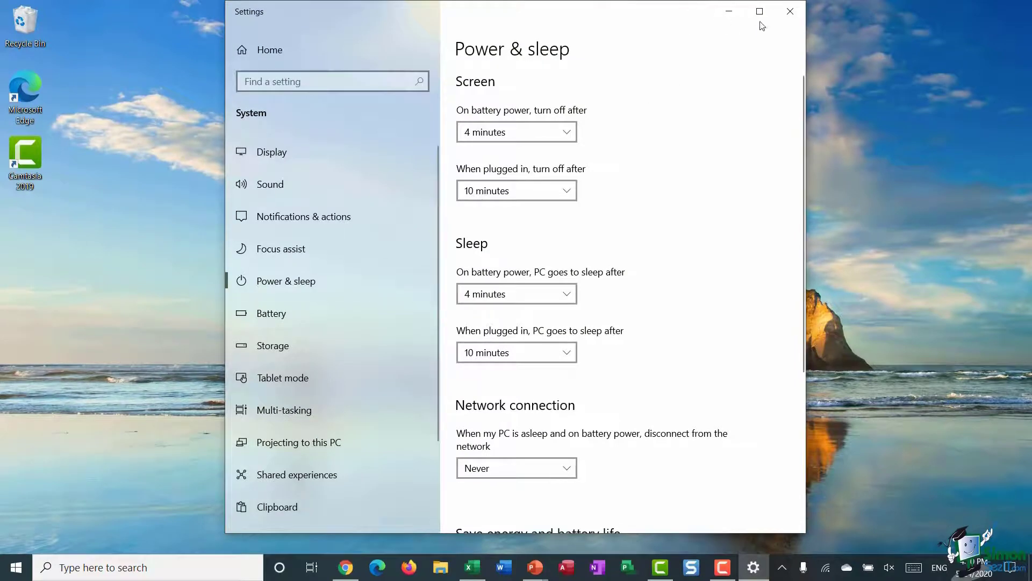
pyautogui.click(760, 11)
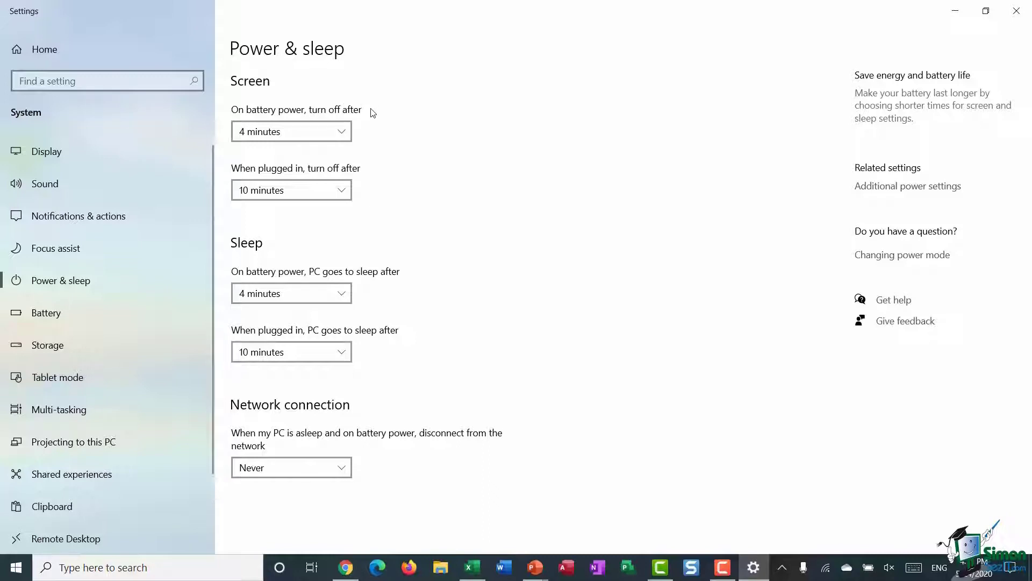
pyautogui.click(344, 134)
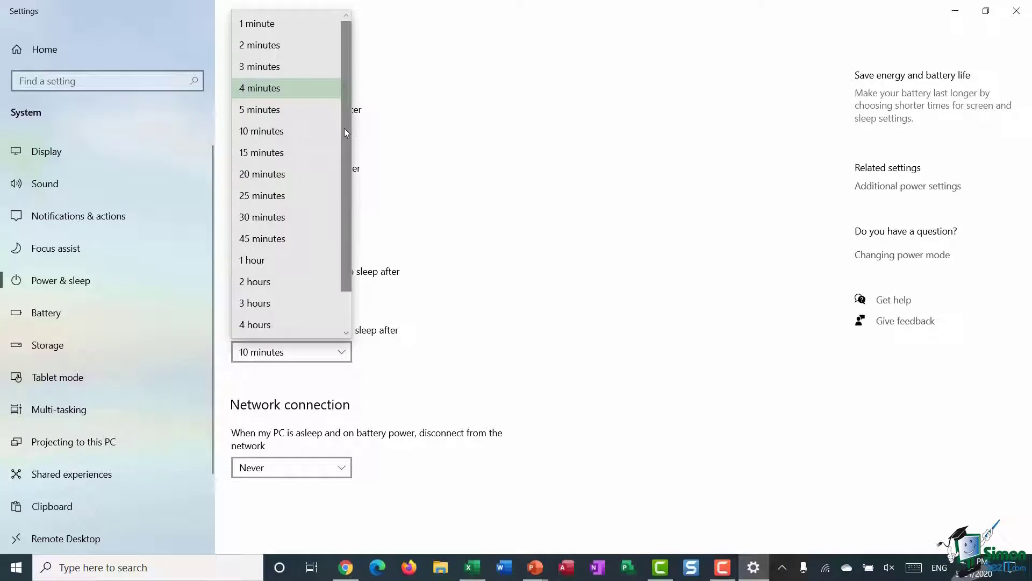
pyautogui.click(326, 89)
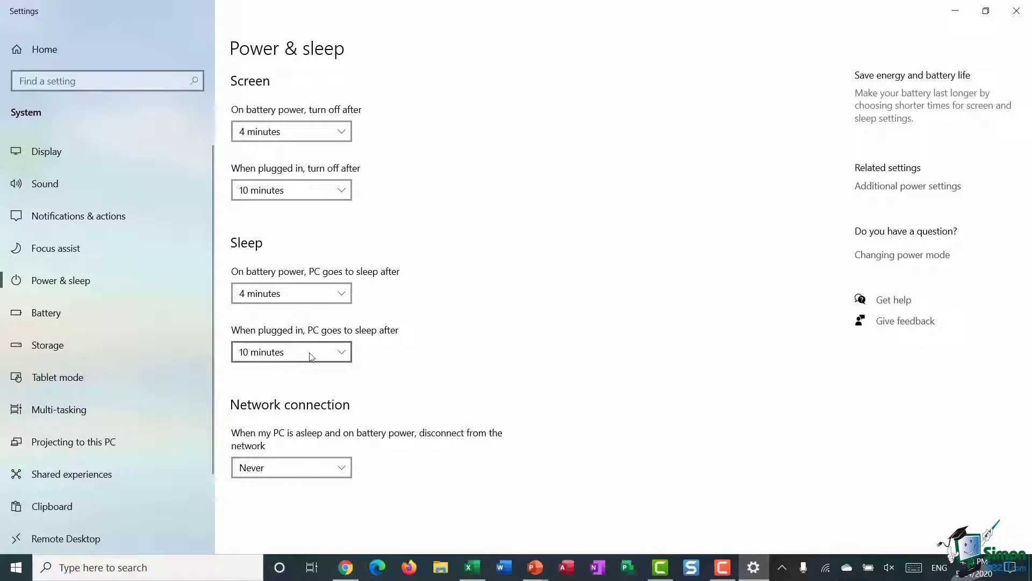
pyautogui.click(347, 353)
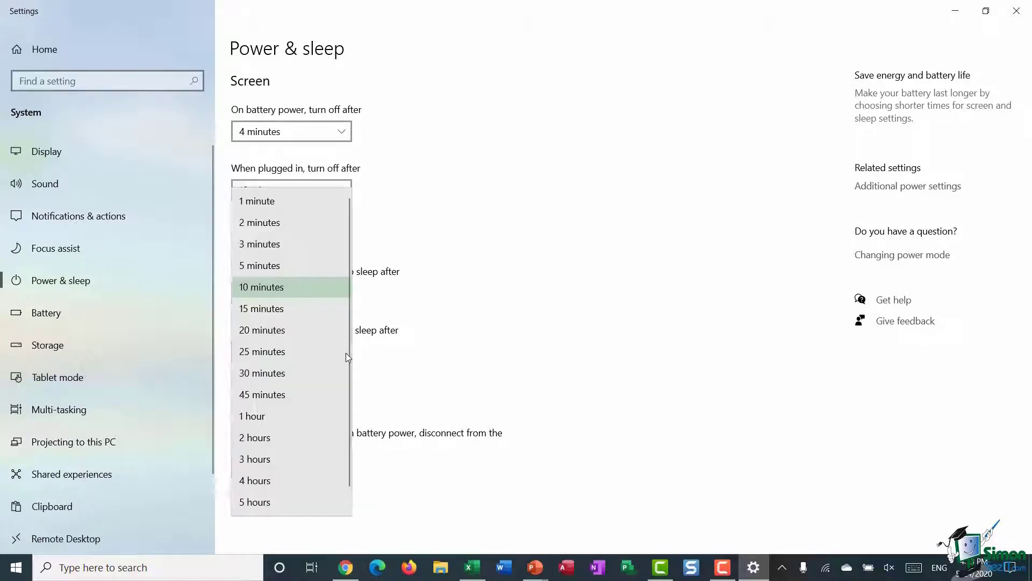
pyautogui.click(456, 304)
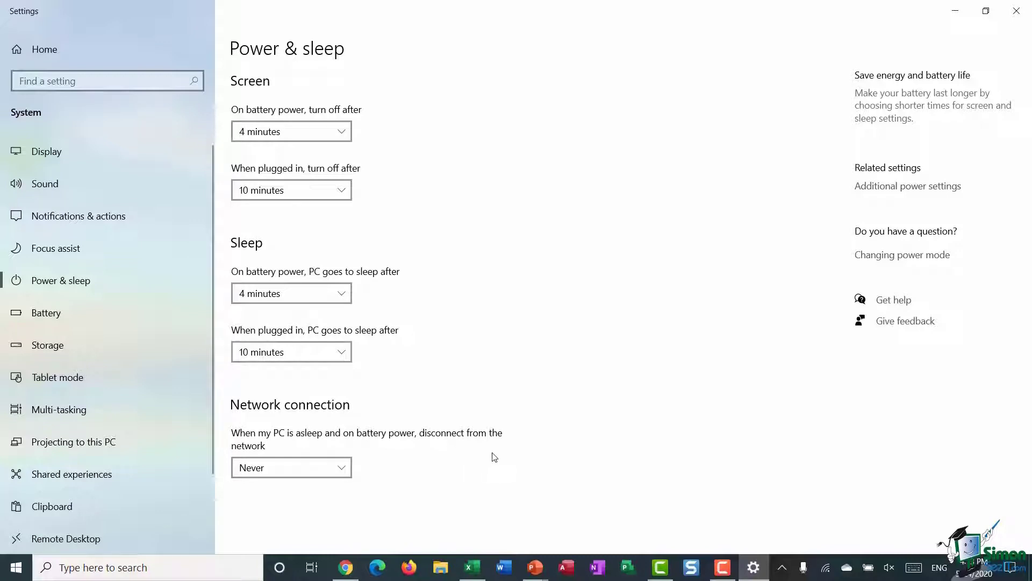
pyautogui.click(338, 466)
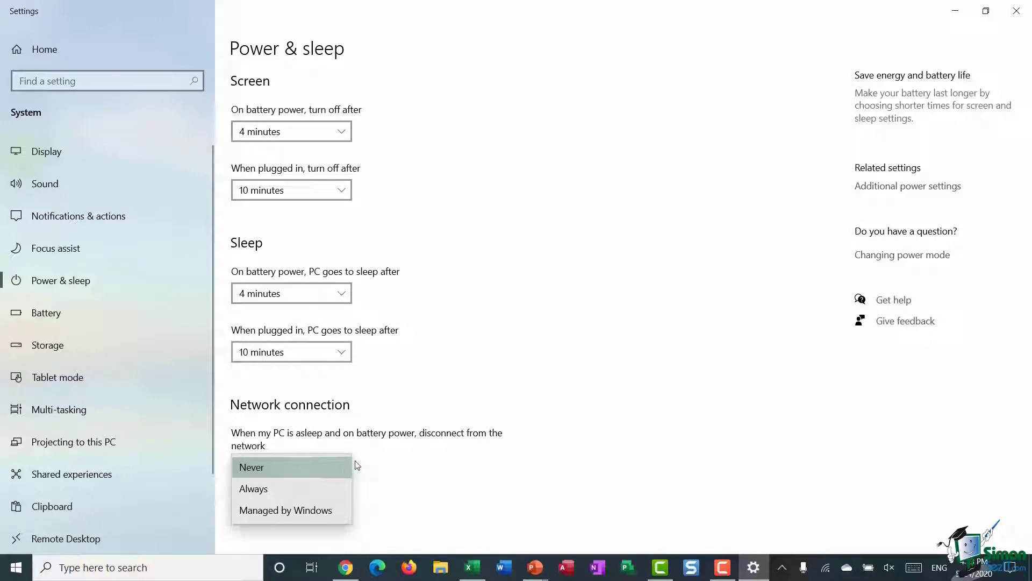
pyautogui.click(545, 394)
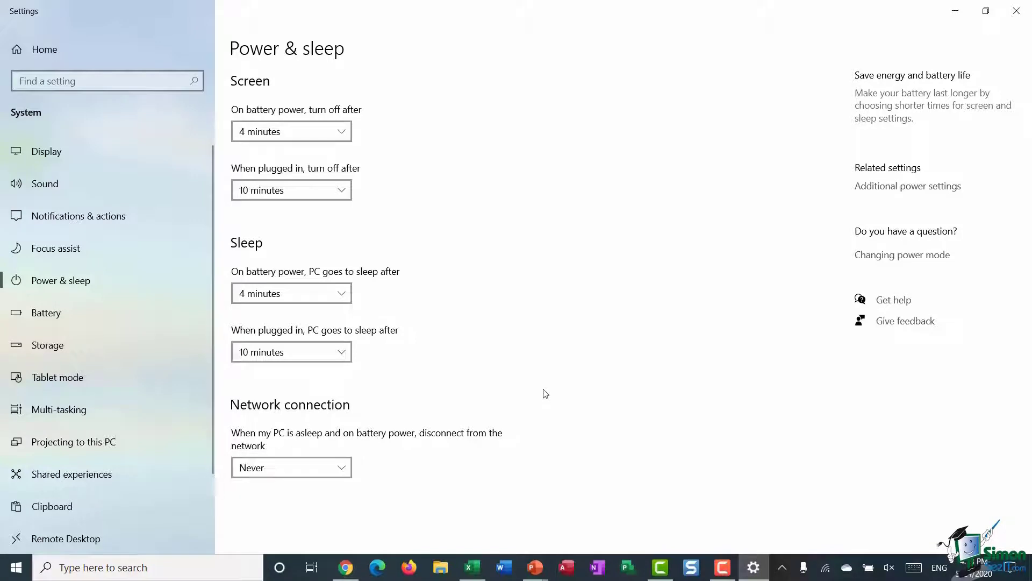
# Step: Open Control Panel's Power Options through the Additional power settings link
pyautogui.click(909, 187)
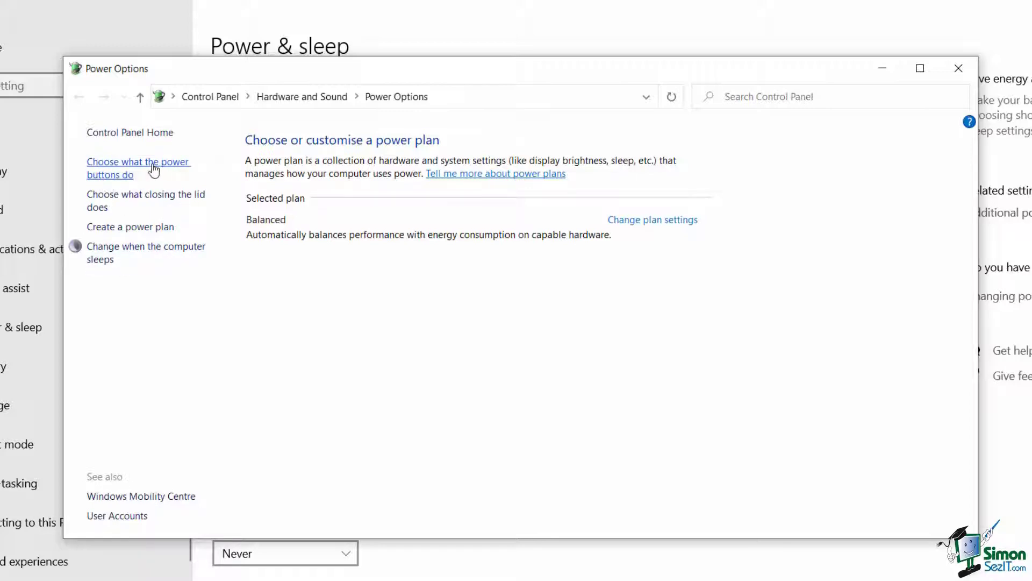
# Step: Open the page for choosing what the power buttons and lid do
pyautogui.click(110, 164)
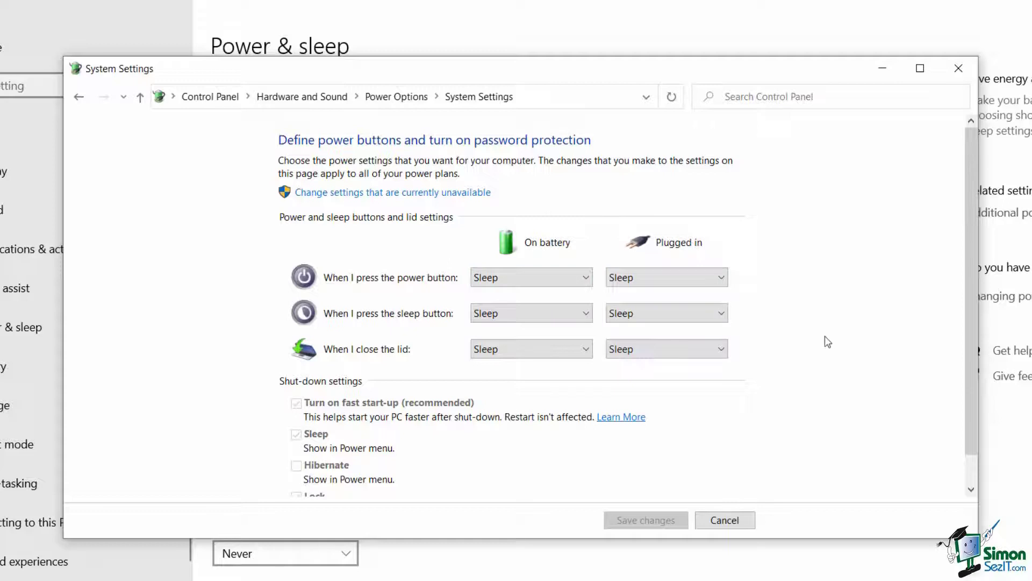
# Step: Set 'When I close the lid' to Hibernate on battery and plugged in, then save
pyautogui.click(586, 350)
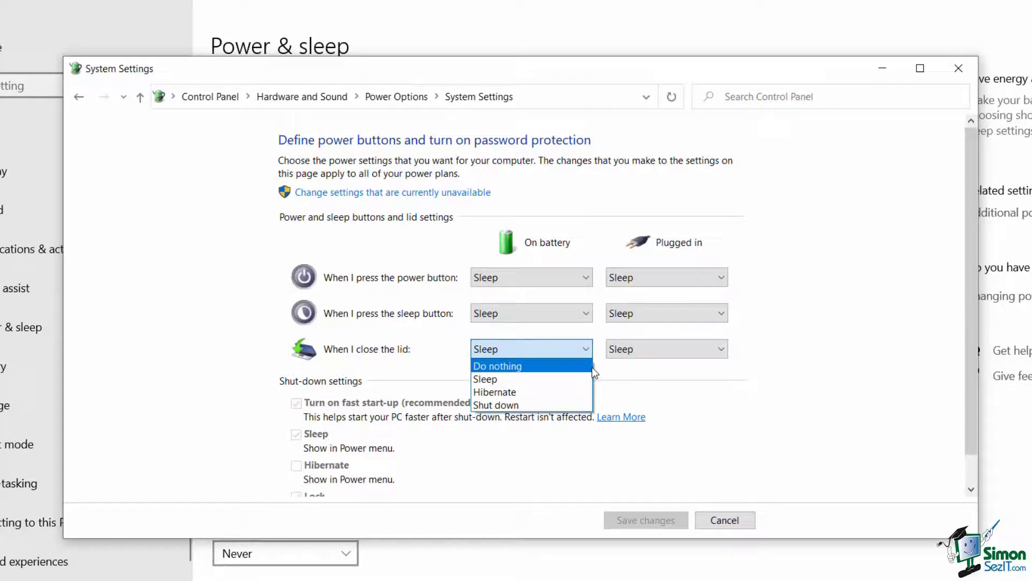
pyautogui.click(545, 404)
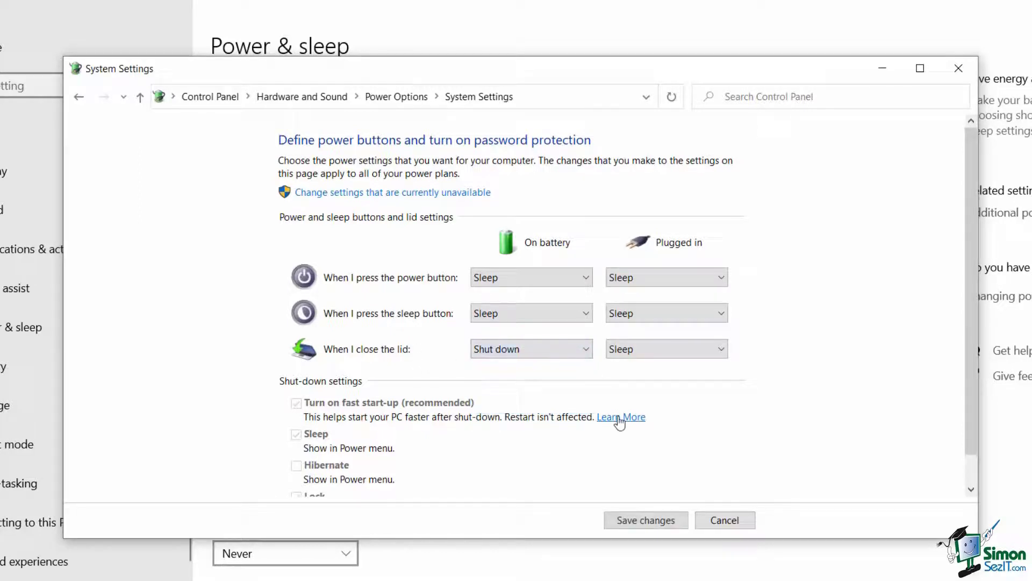
pyautogui.click(586, 350)
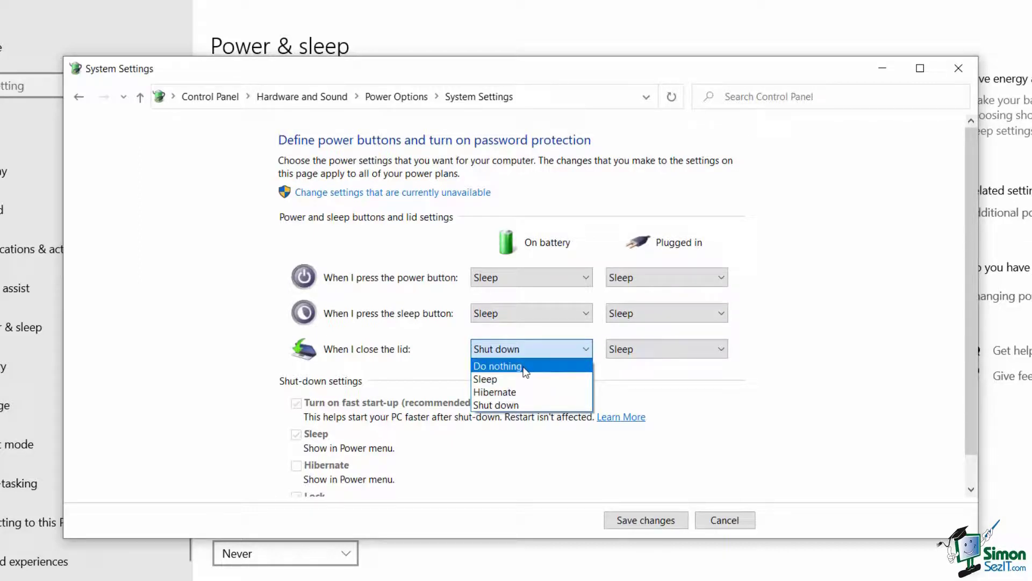
pyautogui.press('Down')
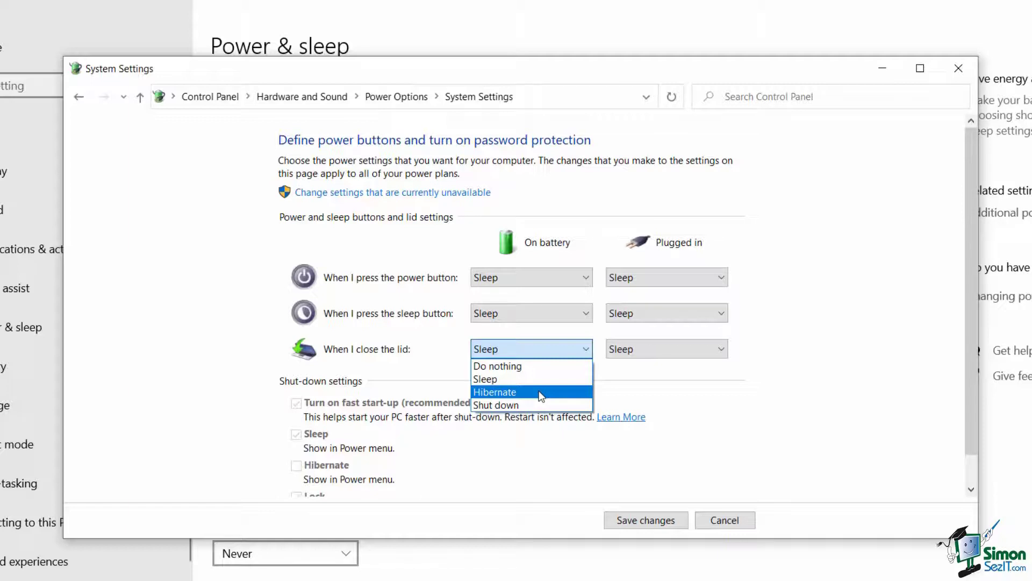
pyautogui.click(541, 392)
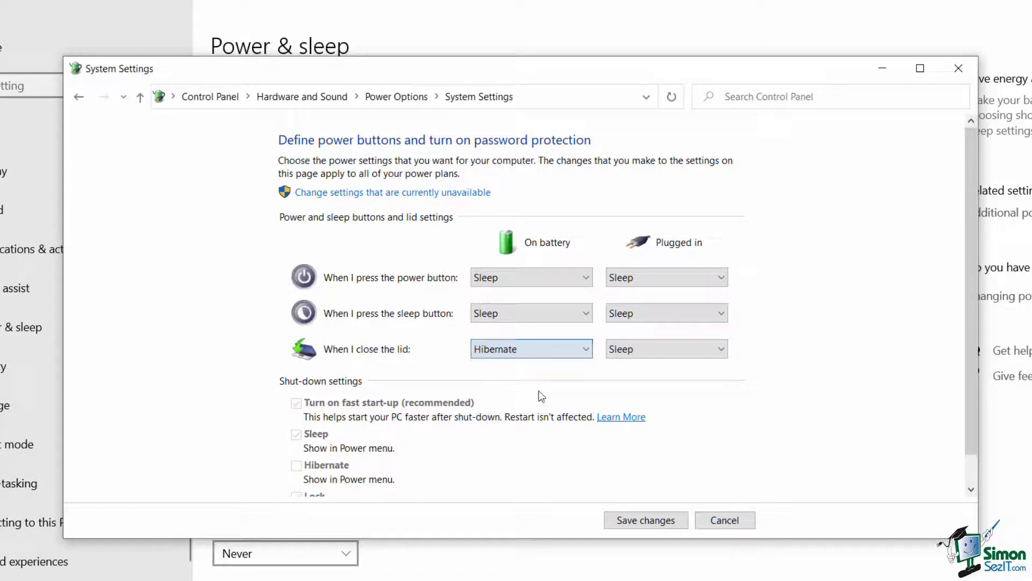
pyautogui.click(722, 346)
pyautogui.click(630, 393)
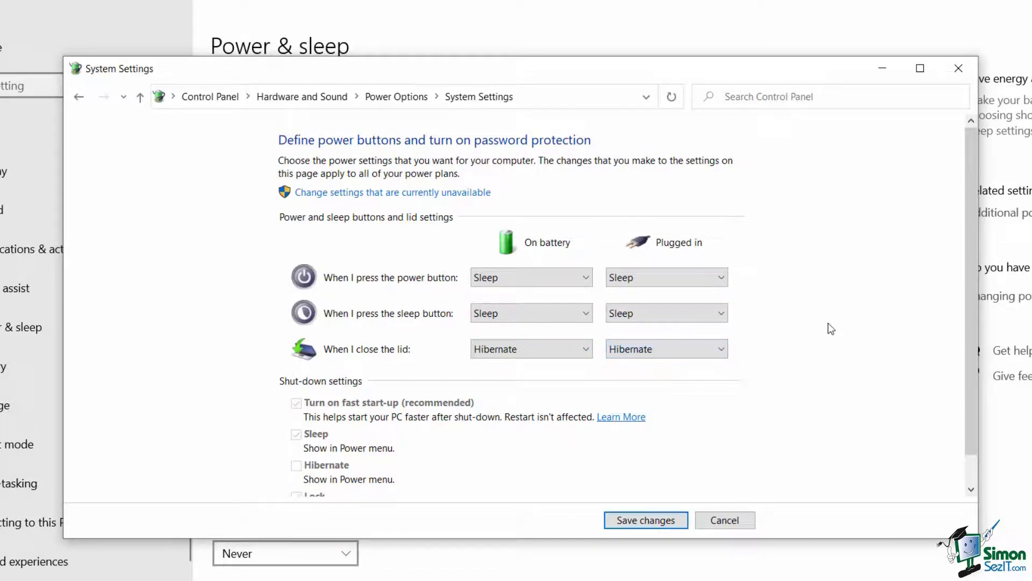
pyautogui.click(646, 520)
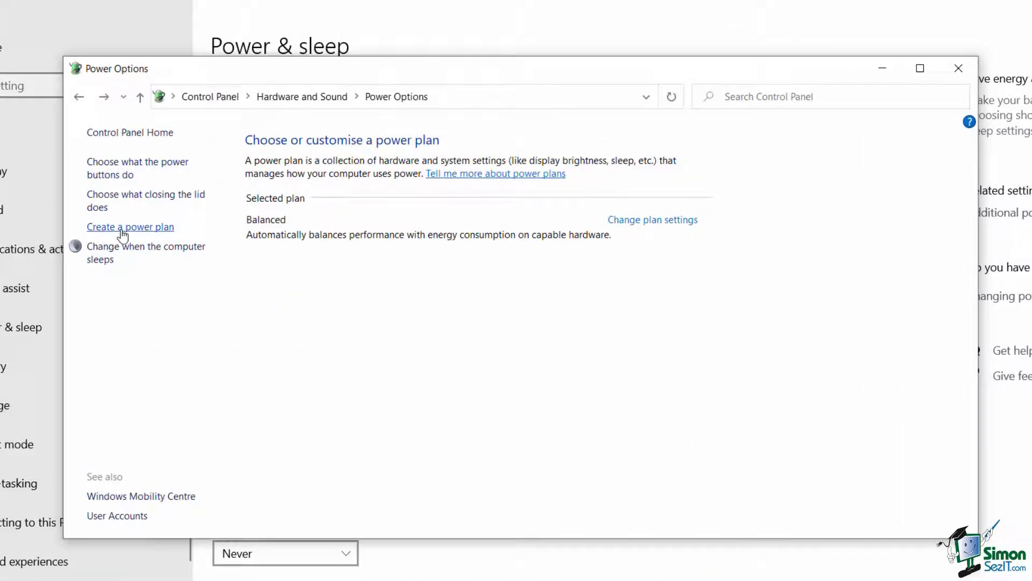
# Step: Start a new Balanced-based power plan named 'Debs Plan' and proceed to its timeouts
pyautogui.click(122, 230)
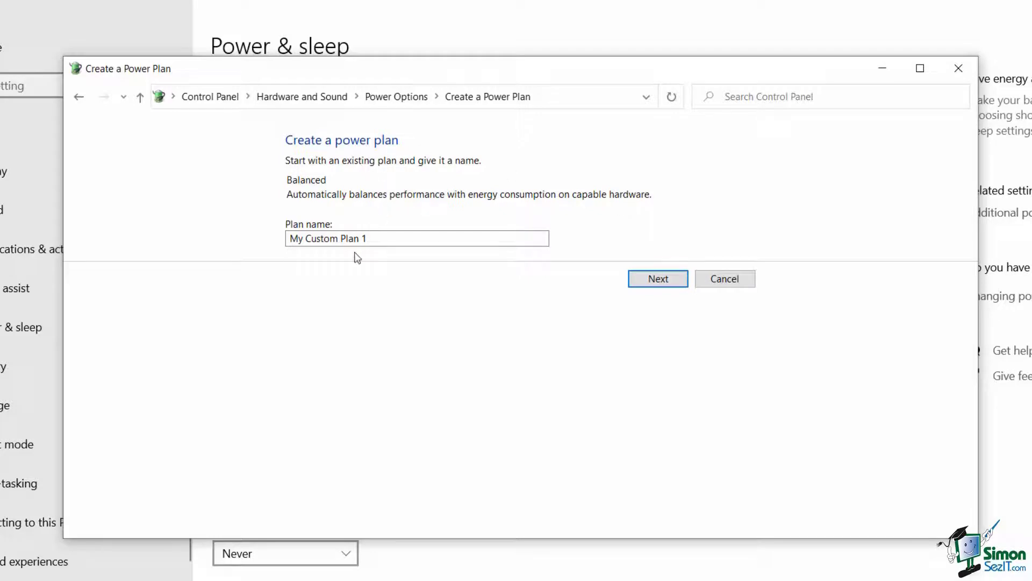
pyautogui.click(379, 237)
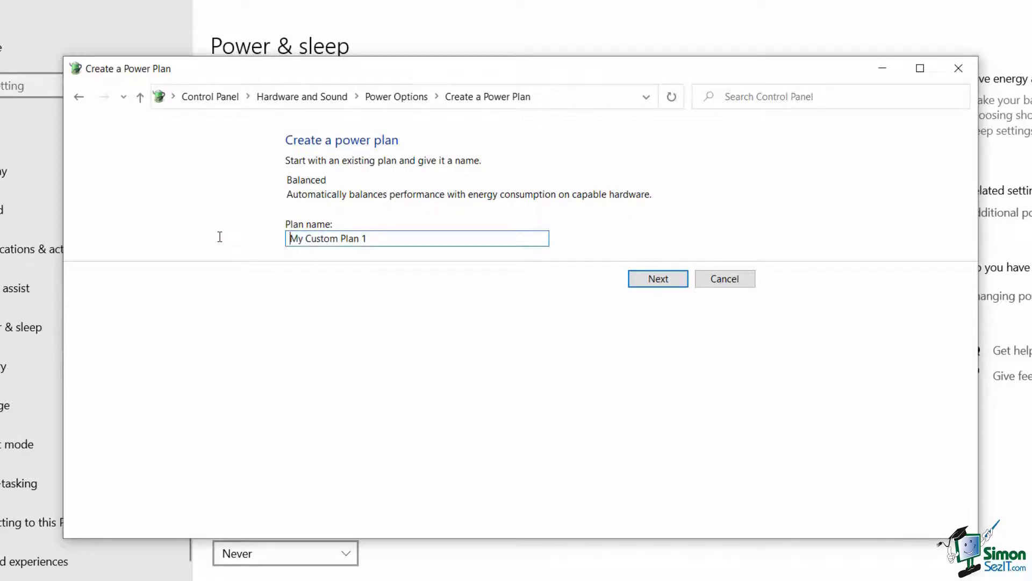
pyautogui.hotkey('ctrl', 'a')
pyautogui.write('Debs Plan')
pyautogui.click(676, 277)
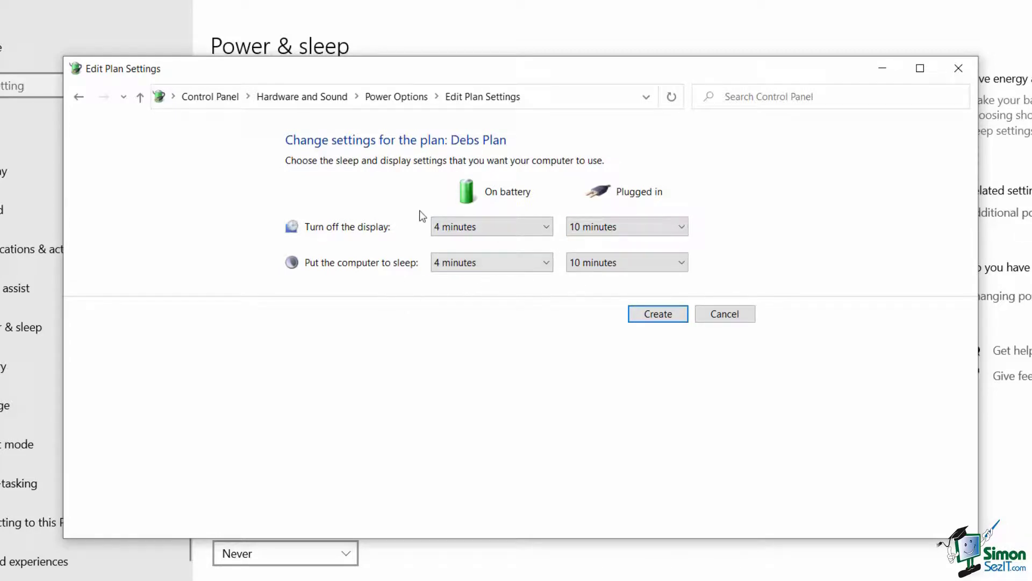
# Step: Create Debs Plan with 4-minute battery and 10-minute plugged-in timeouts
pyautogui.click(661, 315)
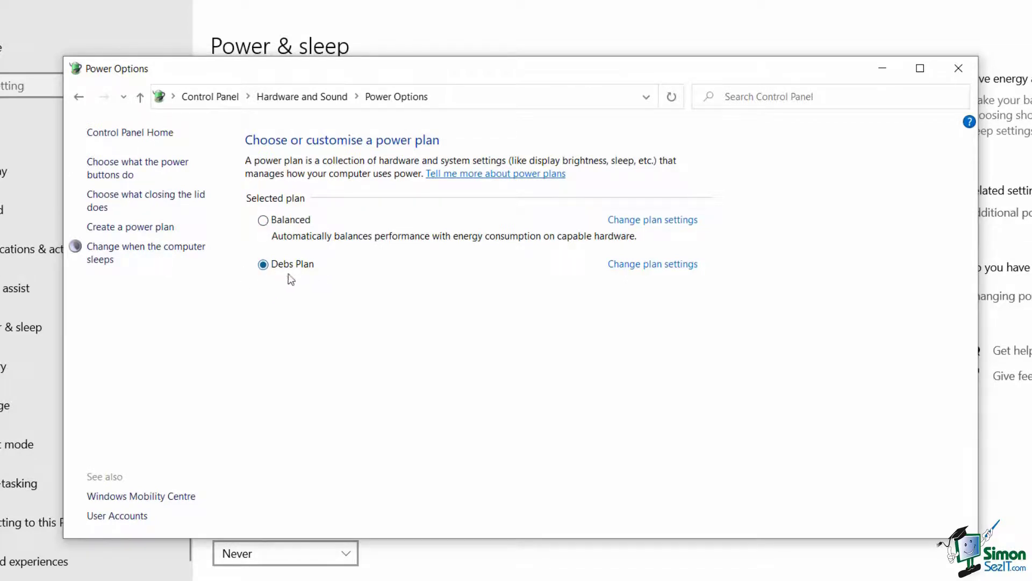
# Step: Open Change plan settings for Debs Plan
pyautogui.click(664, 271)
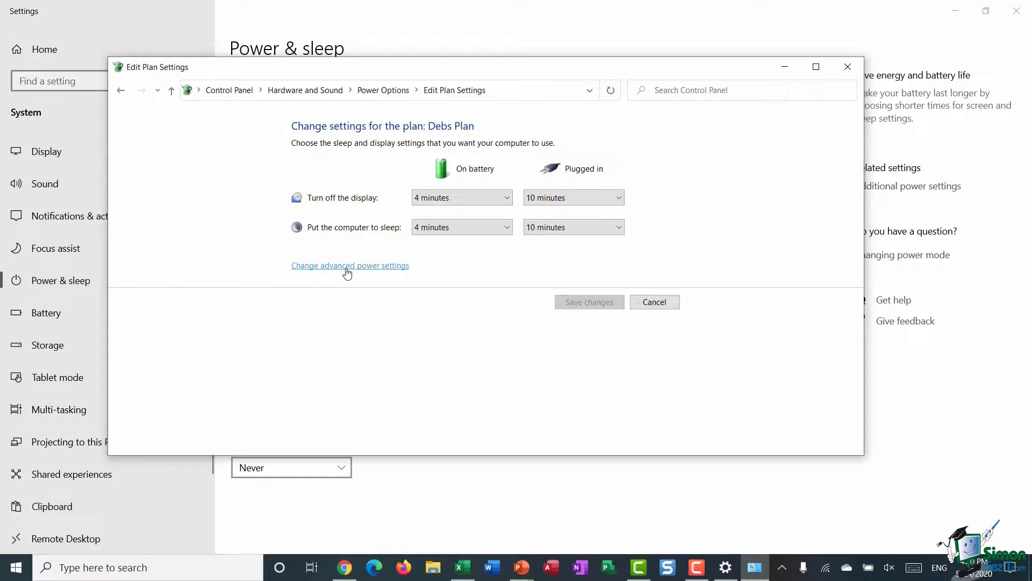
# Step: Pick Debs Plan [Active] in advanced settings and check its lid-close action stays Hibernate
pyautogui.click(347, 265)
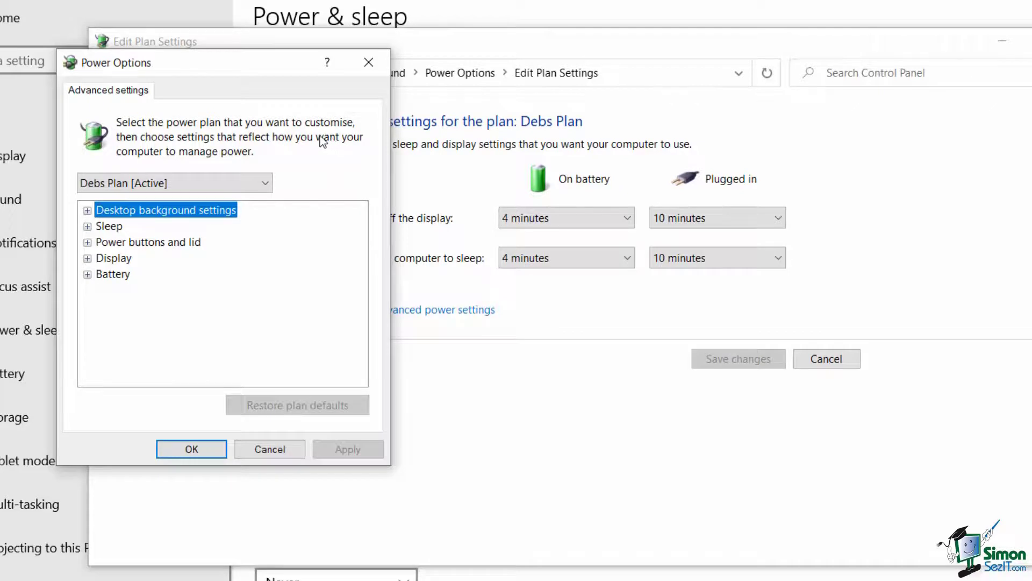
pyautogui.click(269, 182)
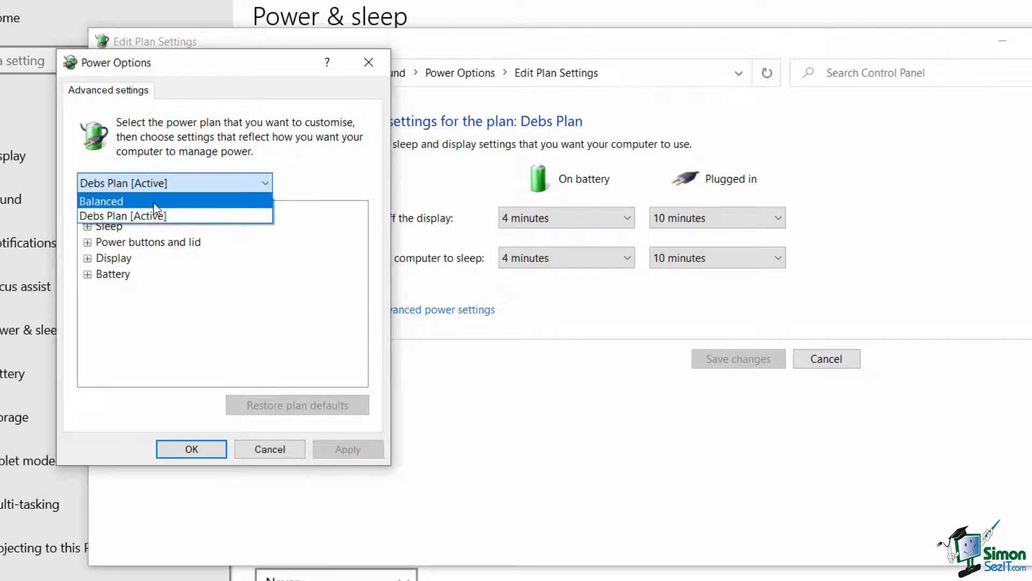
pyautogui.click(138, 215)
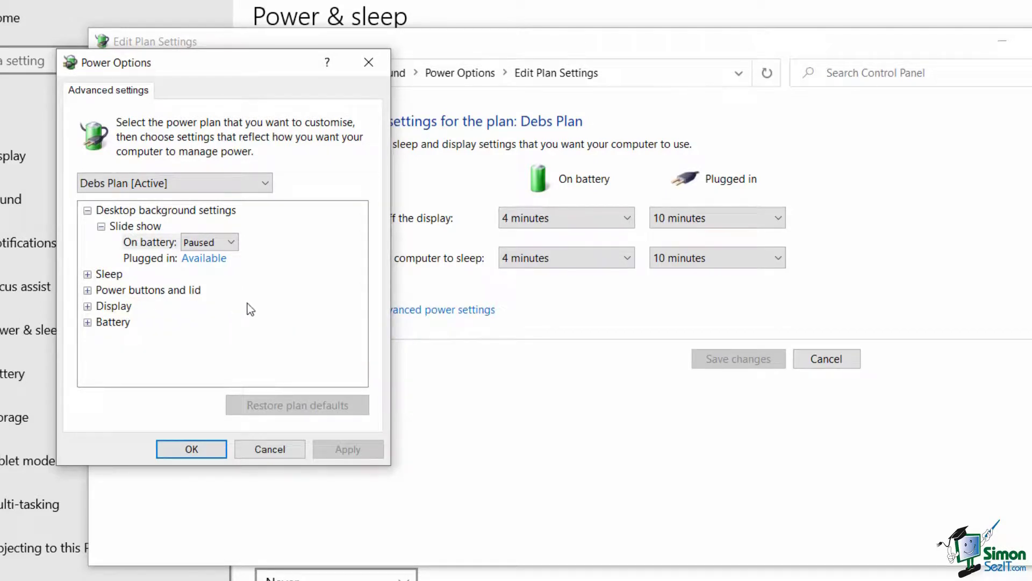
pyautogui.click(88, 290)
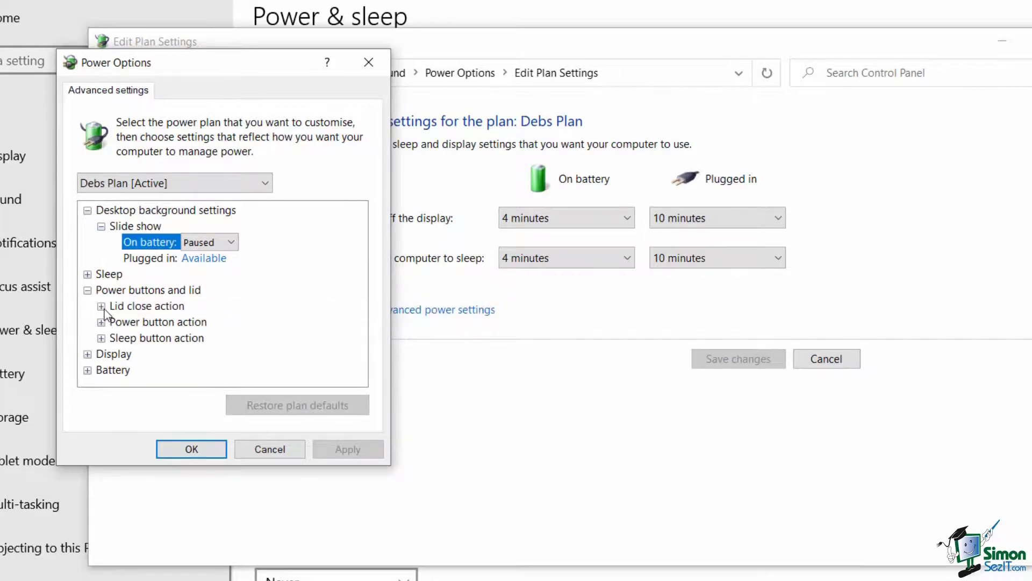
pyautogui.click(102, 306)
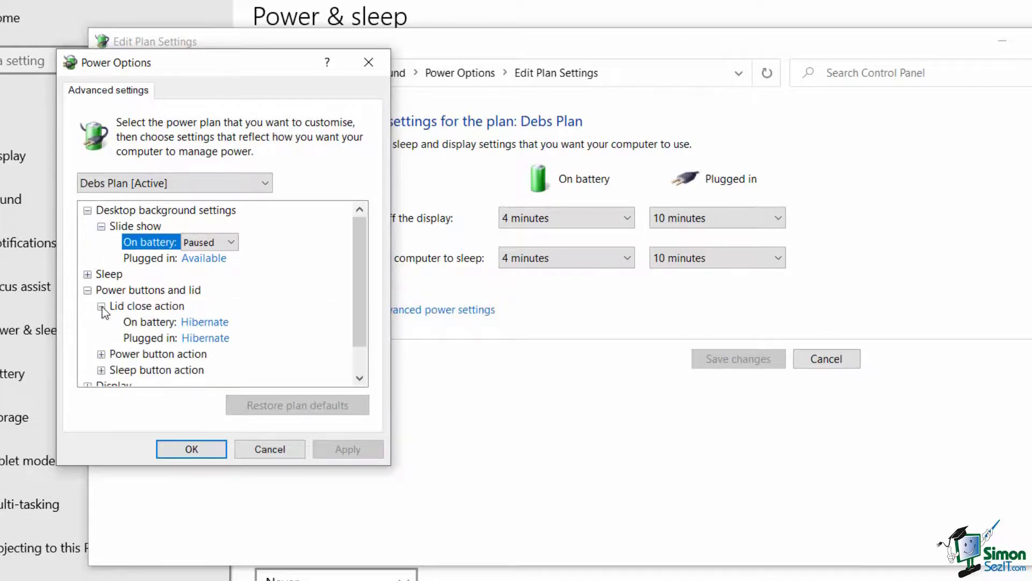
pyautogui.click(211, 339)
pyautogui.click(240, 338)
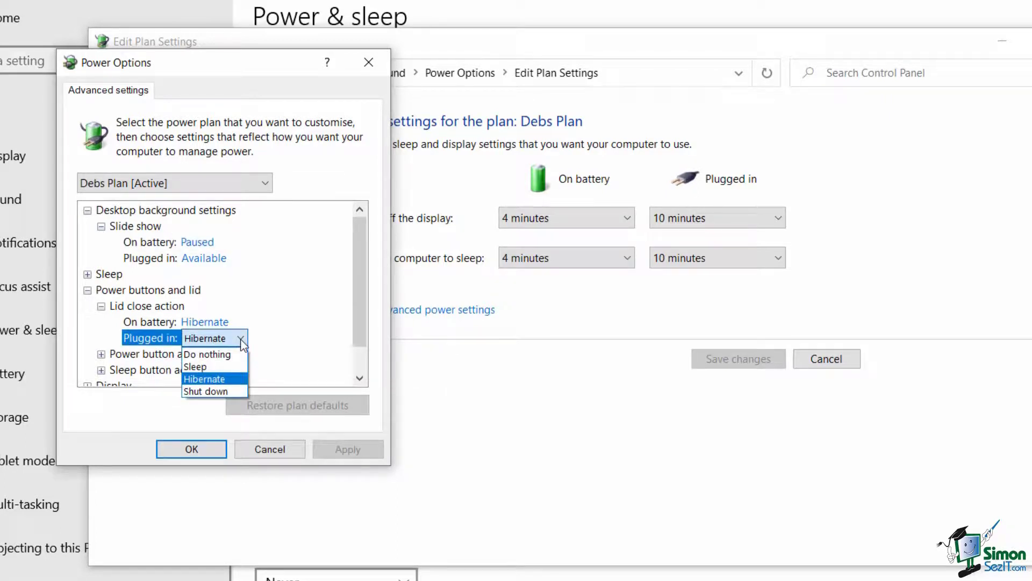
pyautogui.click(295, 327)
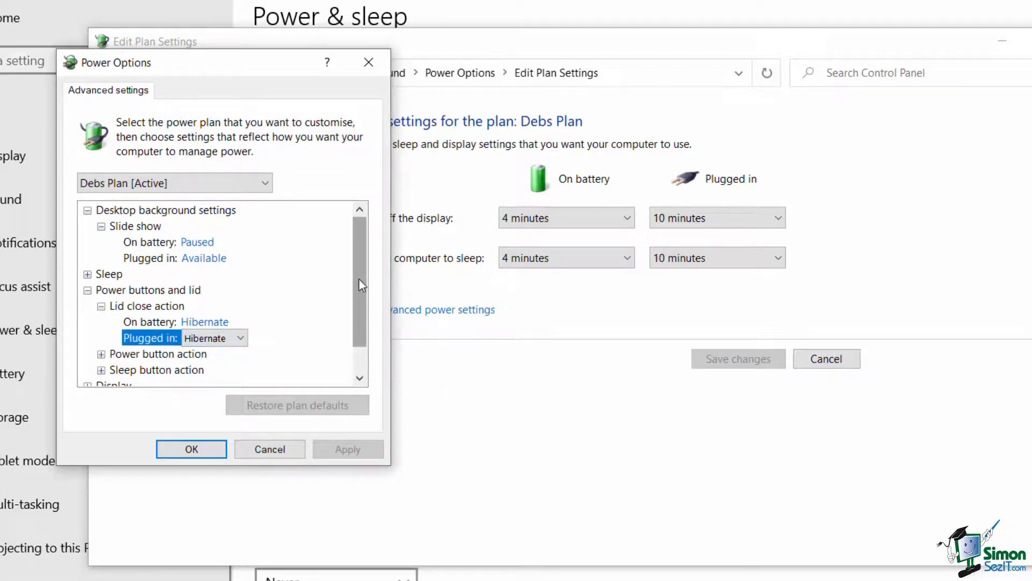
pyautogui.moveTo(359, 279); pyautogui.dragTo(357, 321)
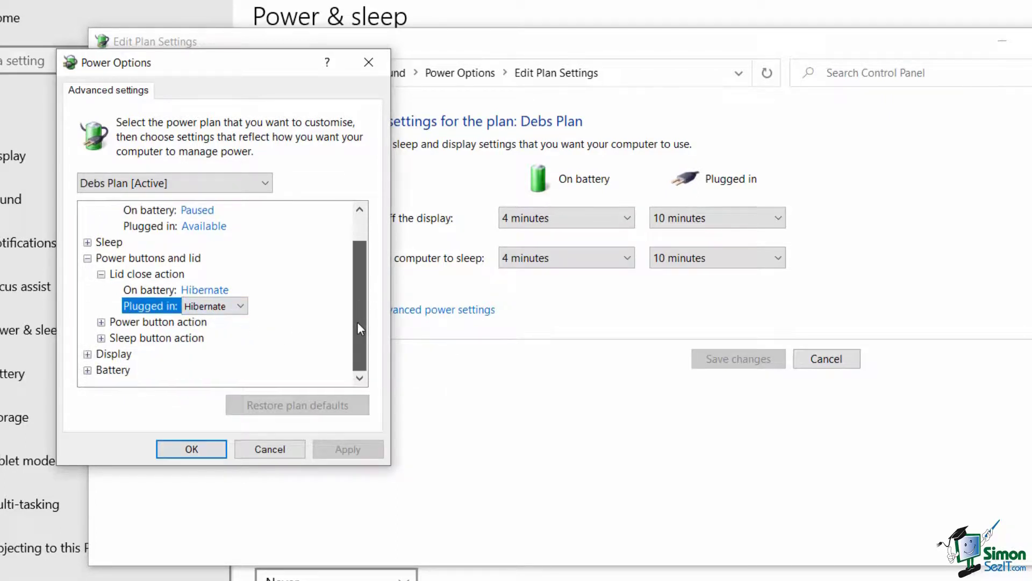
# Step: Expand Display and Battery, including critical battery notifications, then collapse the groups again
pyautogui.click(87, 354)
pyautogui.moveTo(365, 272); pyautogui.dragTo(360, 285)
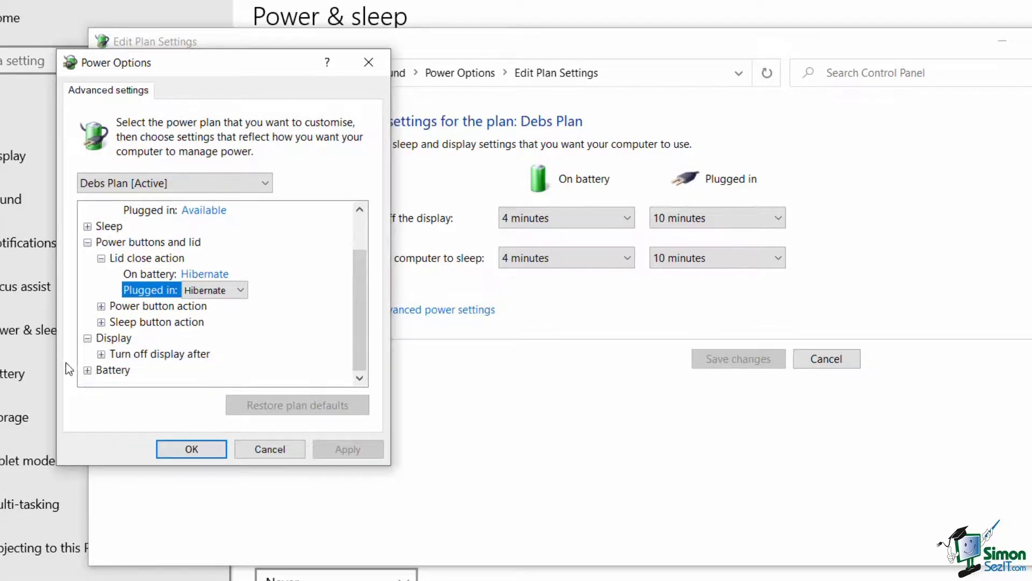
pyautogui.click(88, 370)
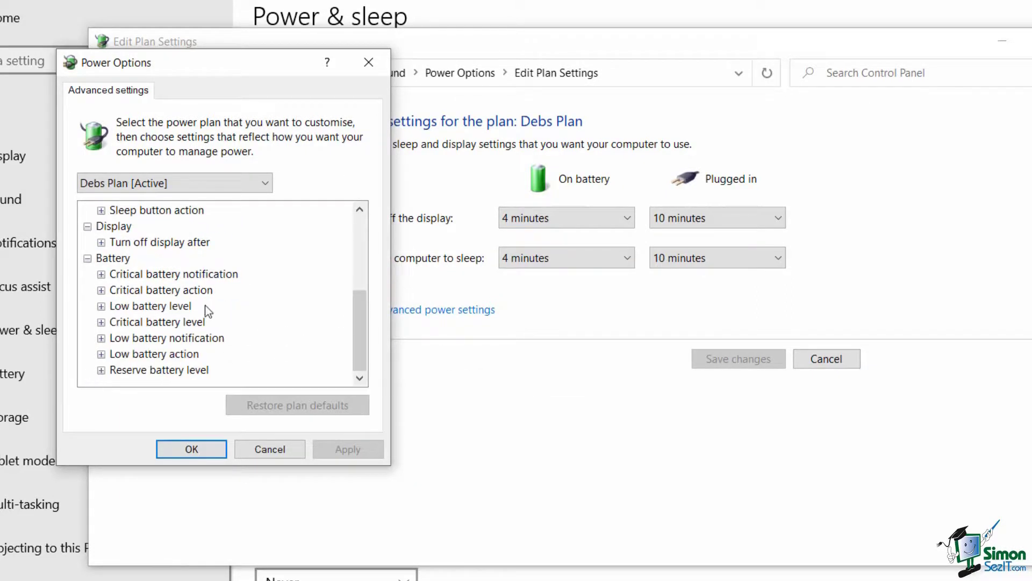
pyautogui.click(101, 275)
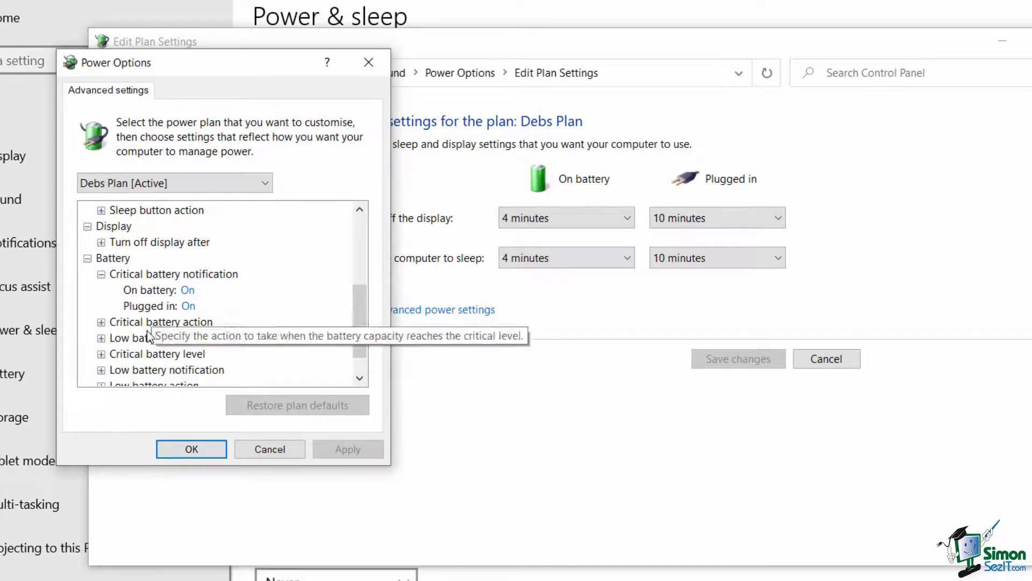
pyautogui.click(101, 274)
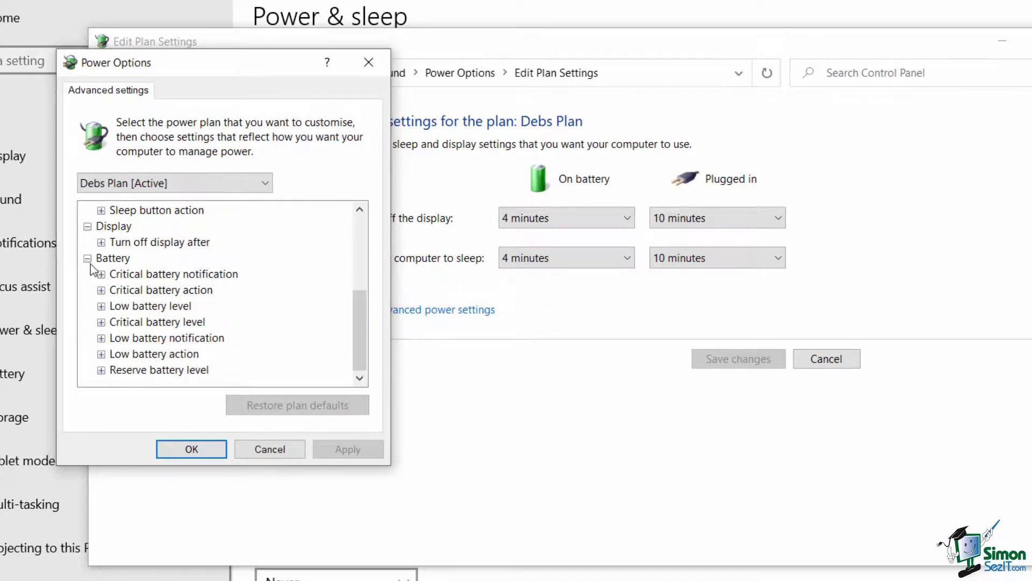
pyautogui.click(88, 259)
pyautogui.click(87, 241)
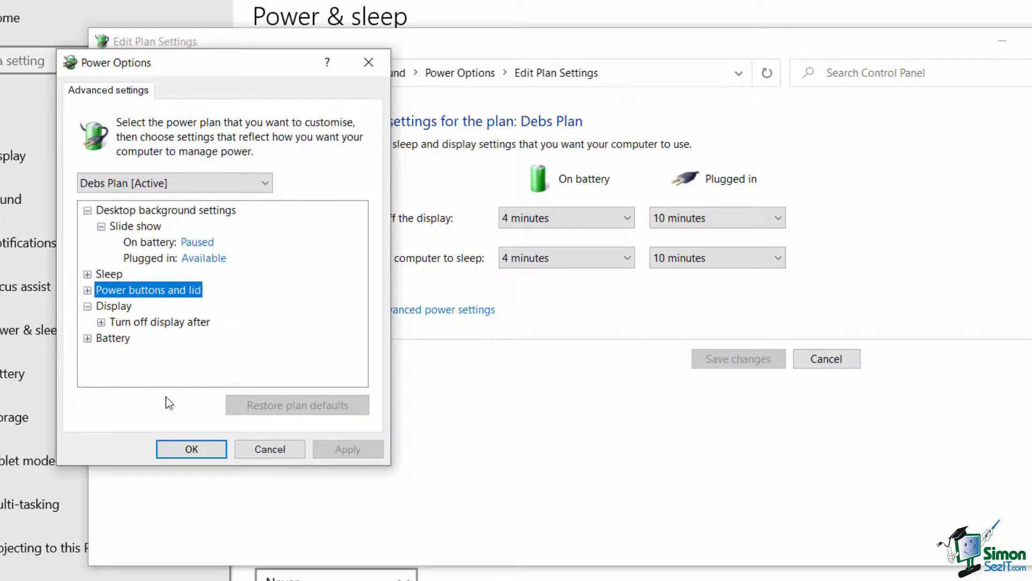
# Step: Close the advanced power settings with OK, returning to Power & sleep
pyautogui.click(206, 450)
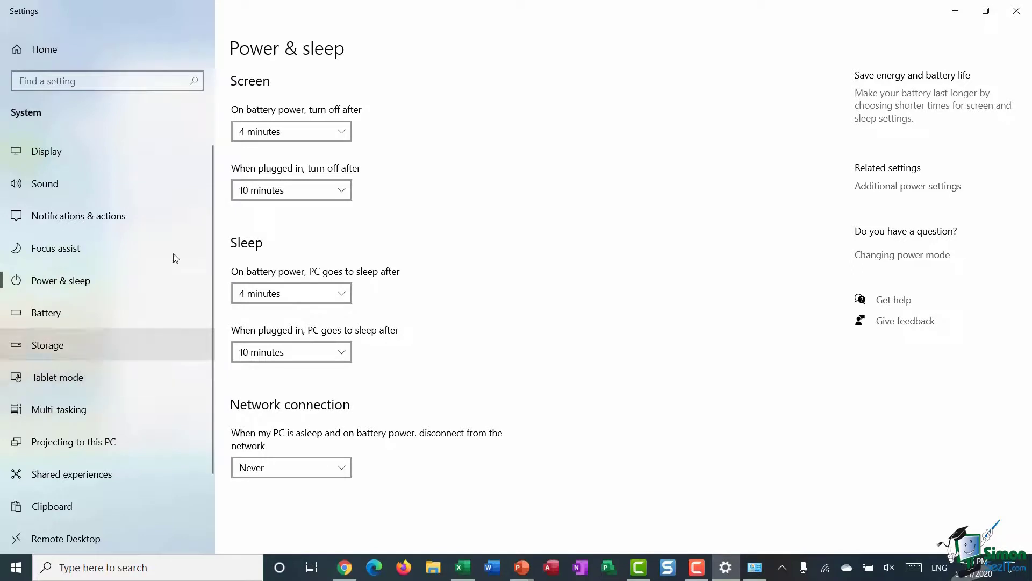
# Step: Open the Battery page via the taskbar battery flyout: 100% charge, saver below 20%
pyautogui.click(56, 320)
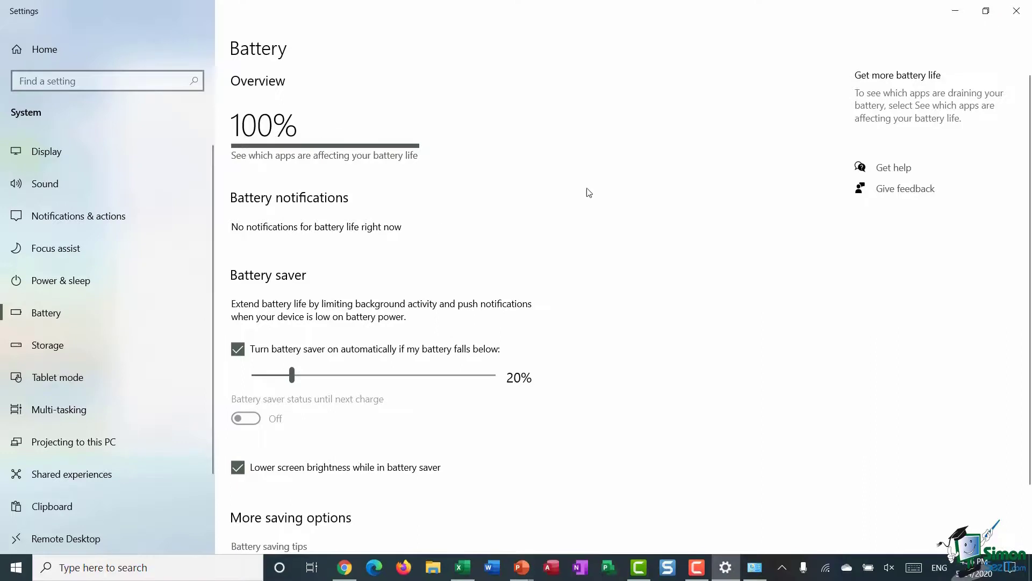
pyautogui.click(1016, 11)
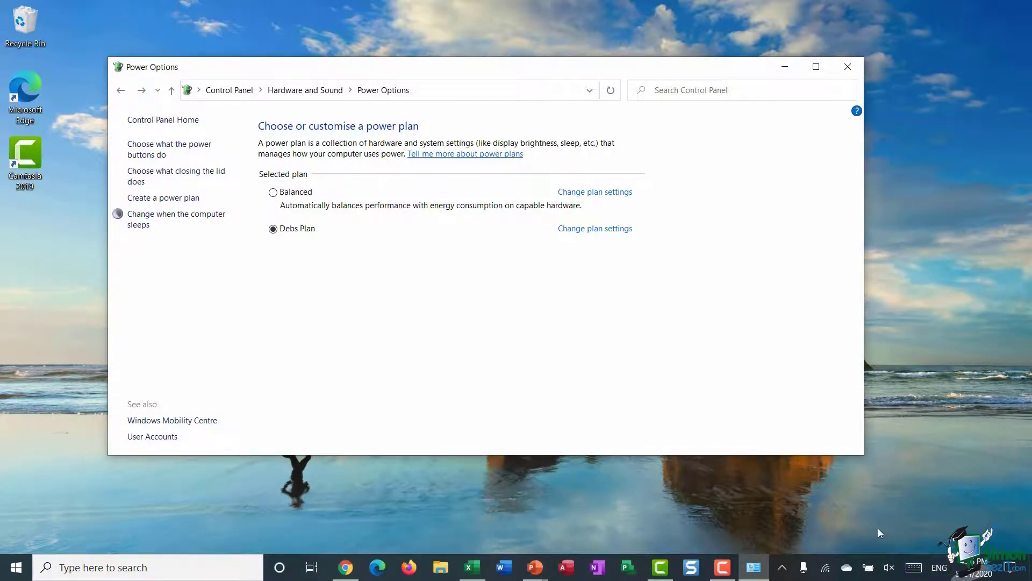
pyautogui.moveTo(869, 571)
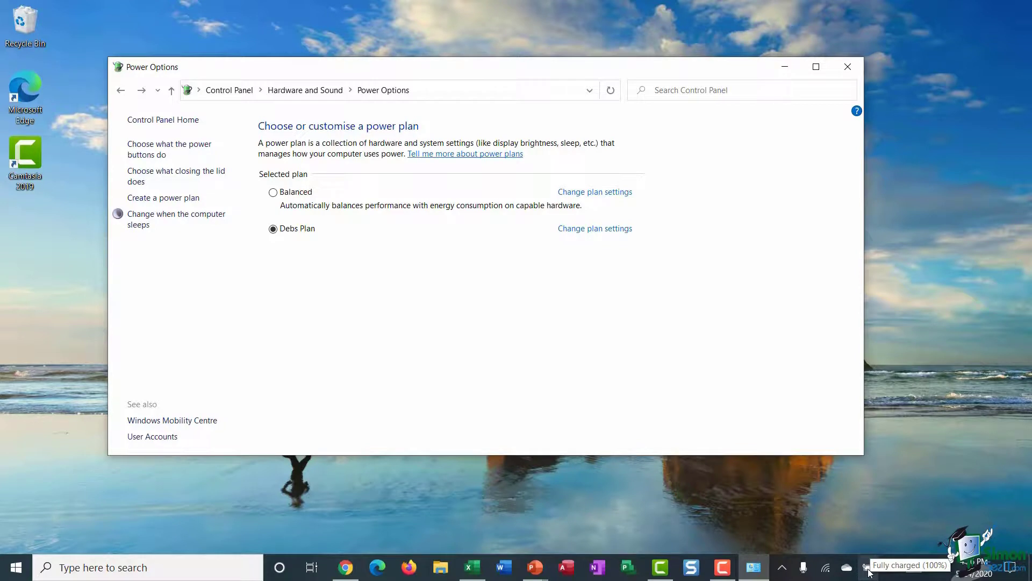
pyautogui.click(869, 569)
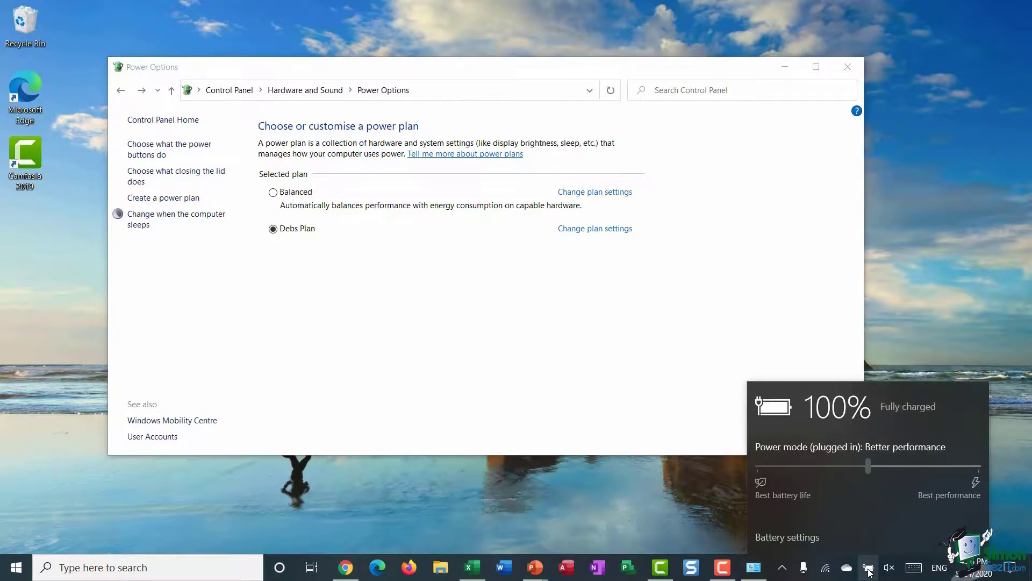
pyautogui.click(803, 541)
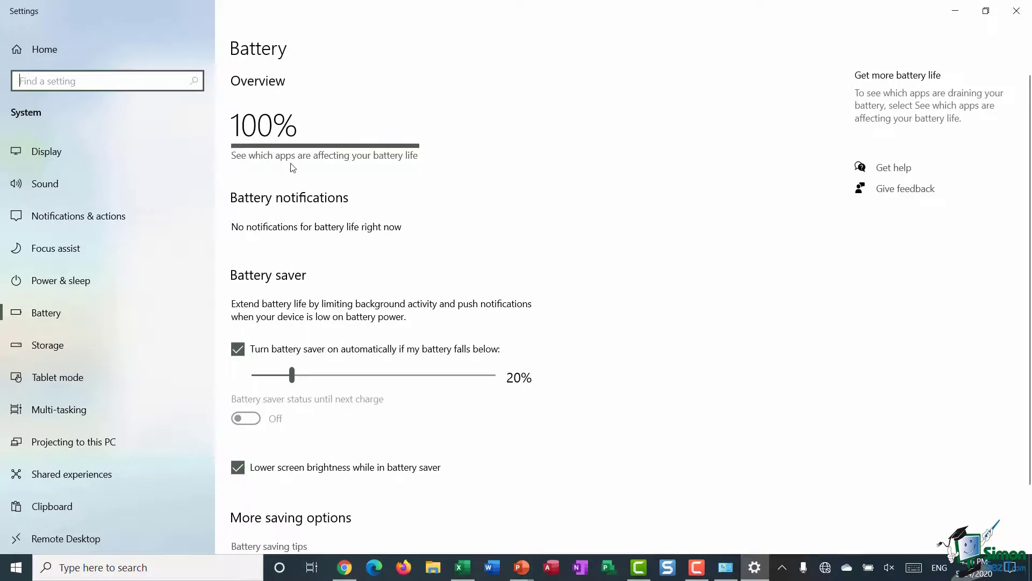
# Step: Show per-app battery usage over 1 week, with Google Chrome at 86% and Snagit Editor at 4%
pyautogui.click(340, 156)
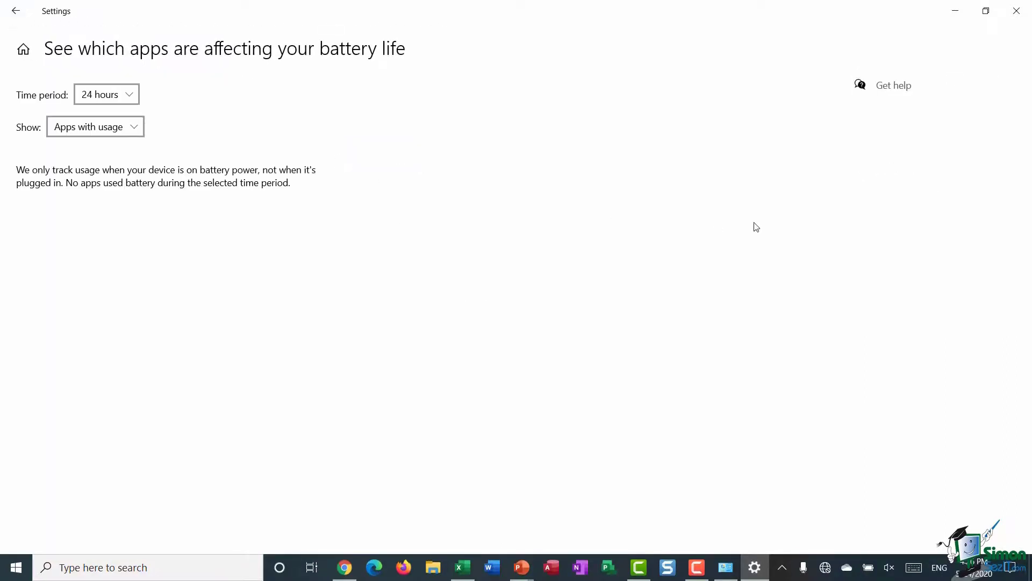
pyautogui.click(128, 97)
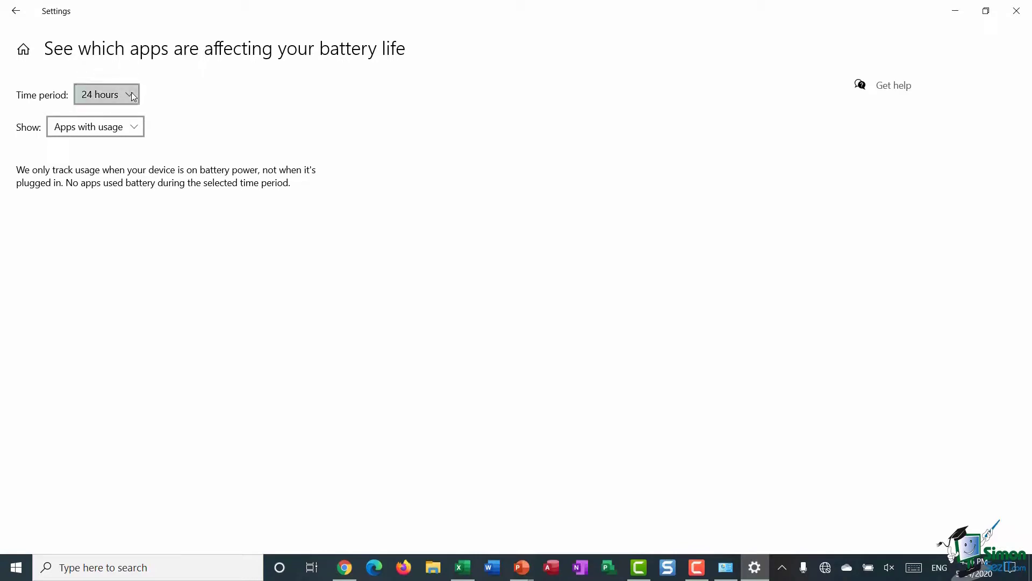
pyautogui.click(99, 117)
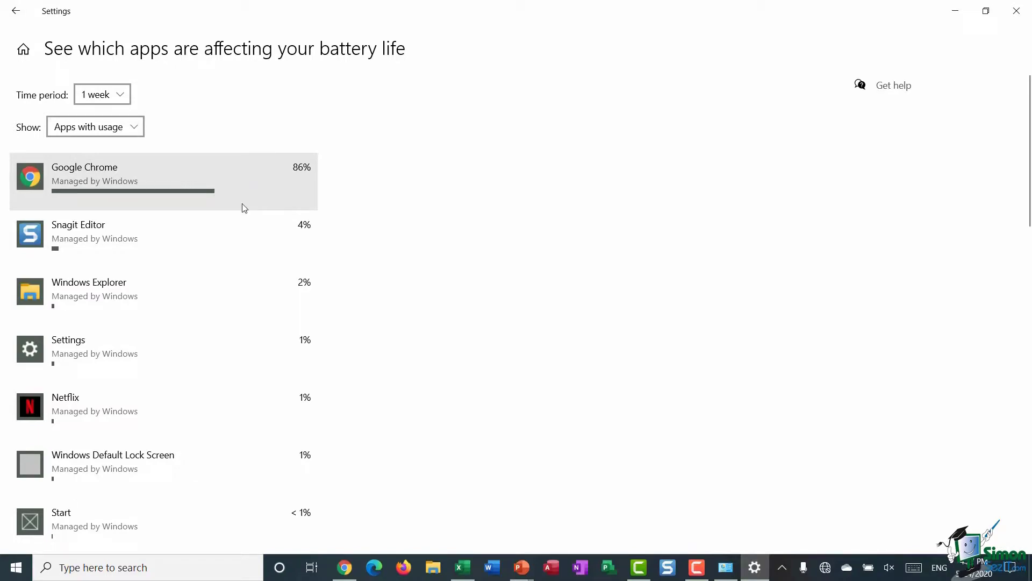
pyautogui.scroll(-4, 255, 232)
pyautogui.scroll(1, 257, 237)
pyautogui.scroll(3, 259, 236)
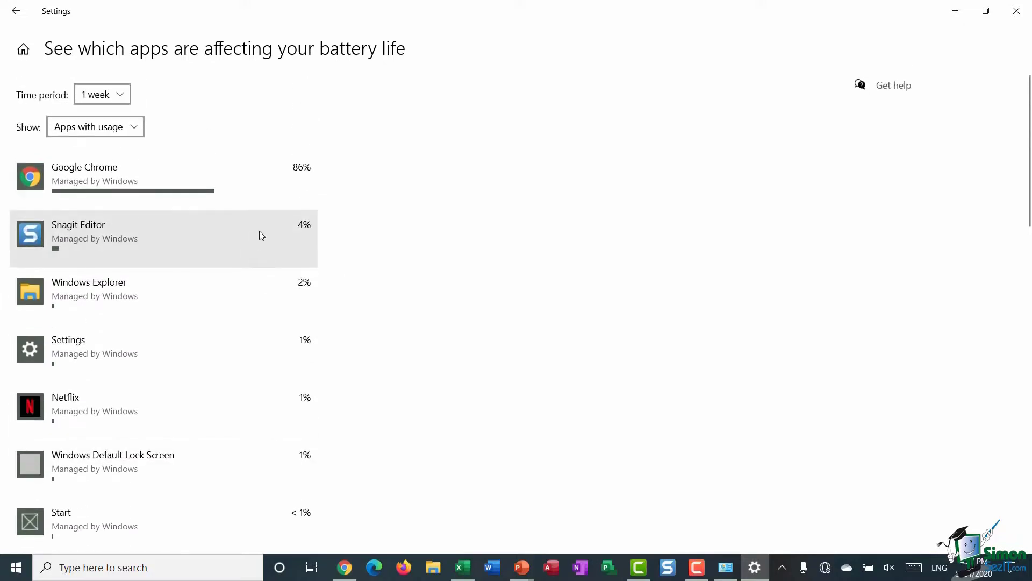
# Step: Return to the Battery page and leave the battery saver turning on below 20%, brightness lowered
pyautogui.click(15, 10)
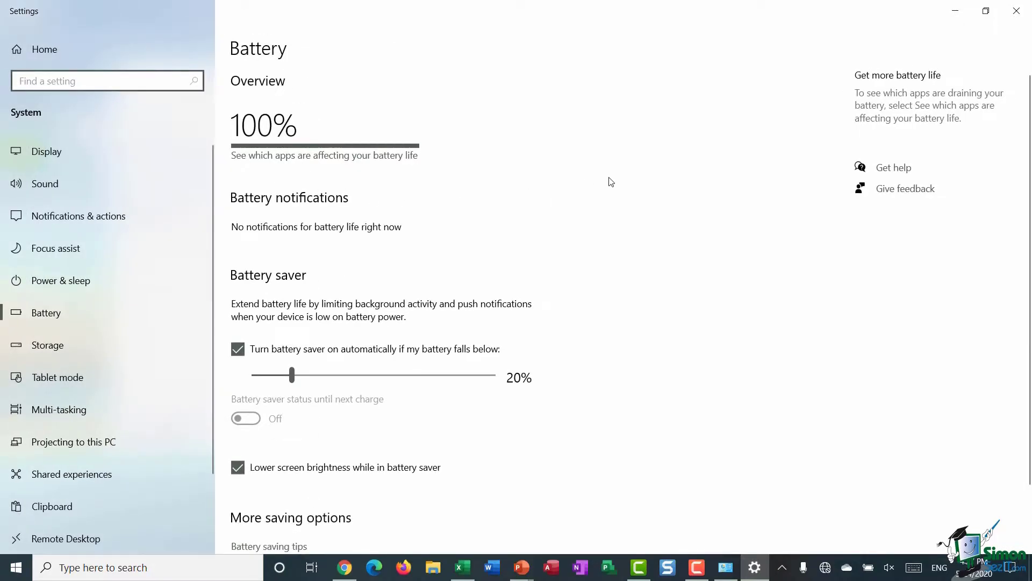
pyautogui.scroll(-2, 611, 182)
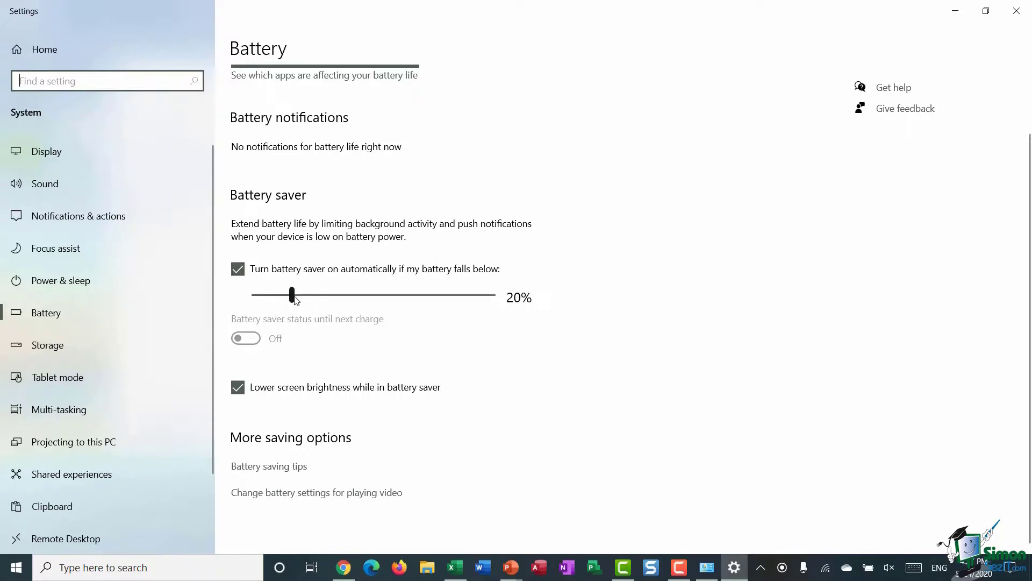
pyautogui.moveTo(294, 300); pyautogui.dragTo(294, 299)
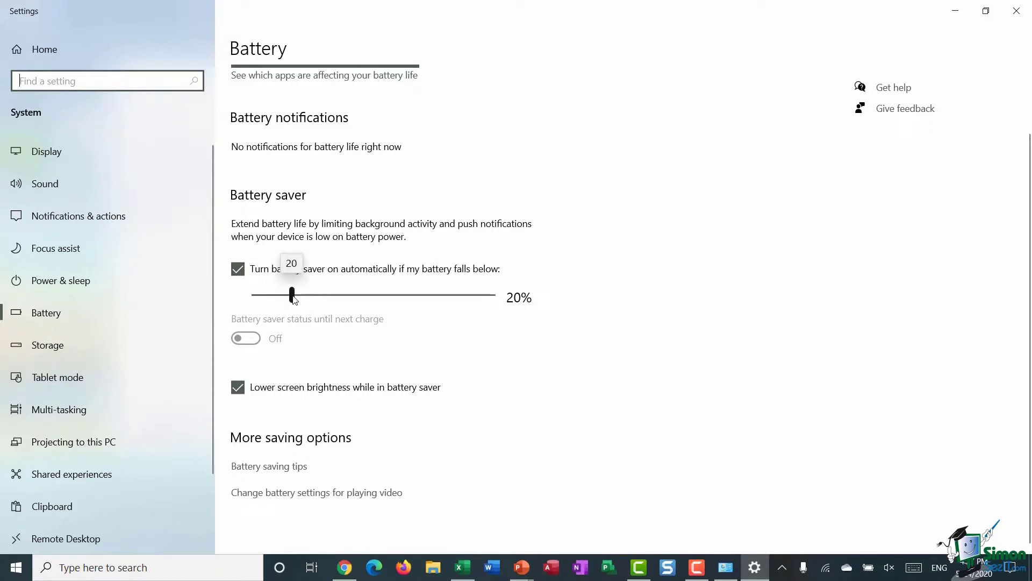
pyautogui.moveTo(294, 296); pyautogui.dragTo(293, 297)
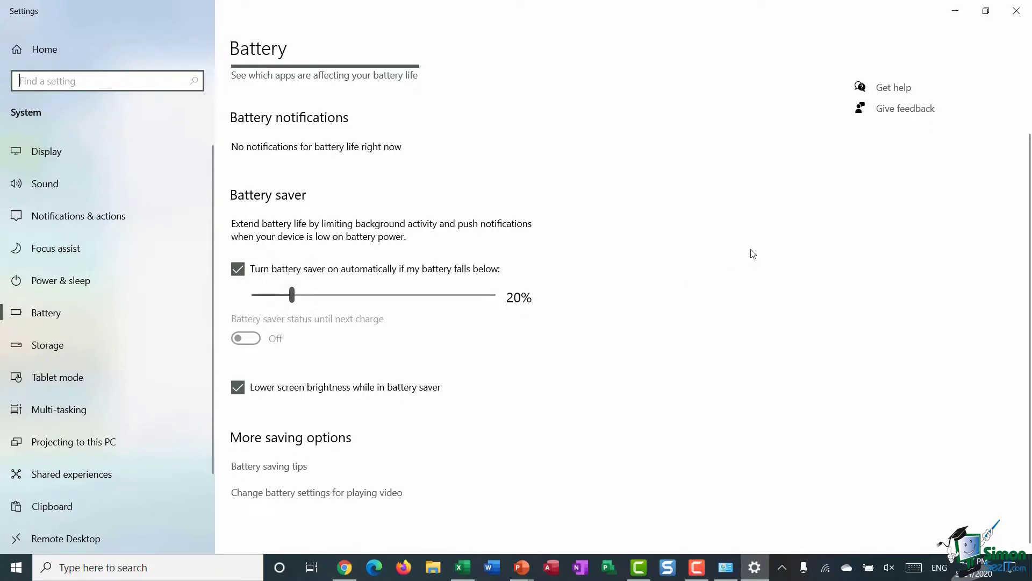